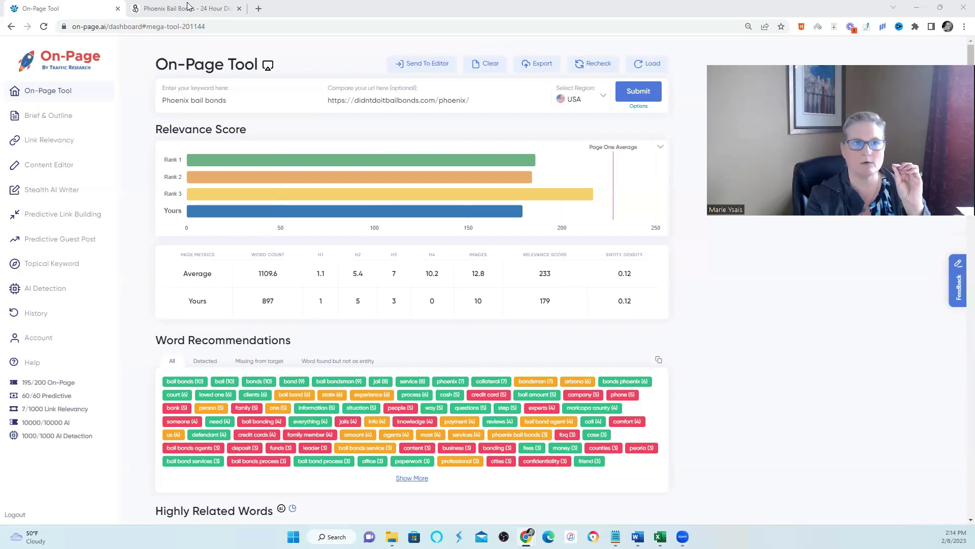
Step: Check the live Phoenix page for 'bail bonds', then highlight the report's Highly Related Words heading
key(ctrl+Tab)
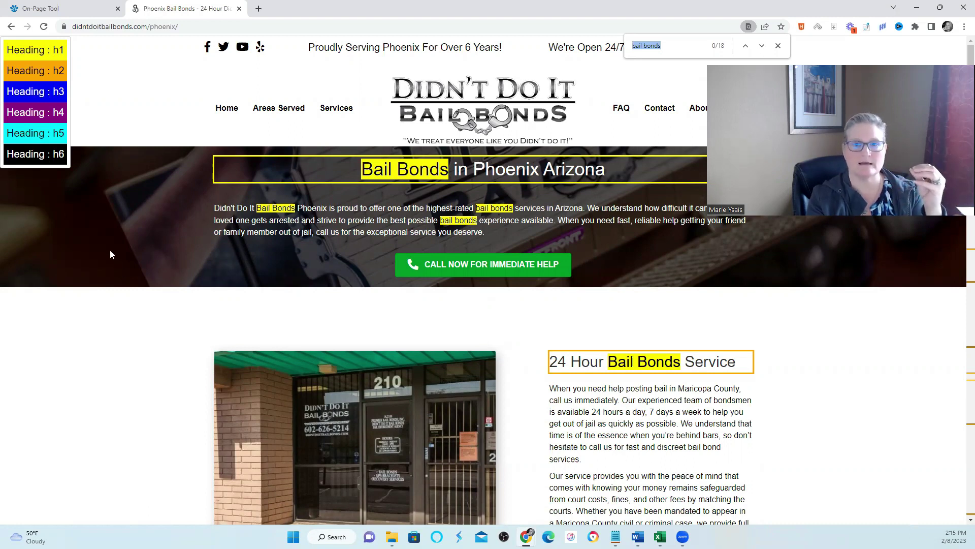
click(88, 14)
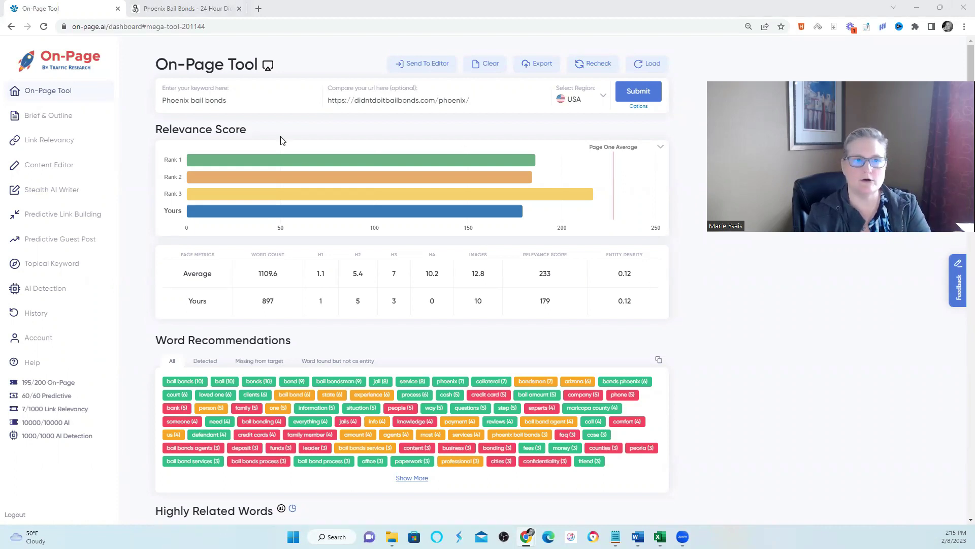
mouse_move(456, 157)
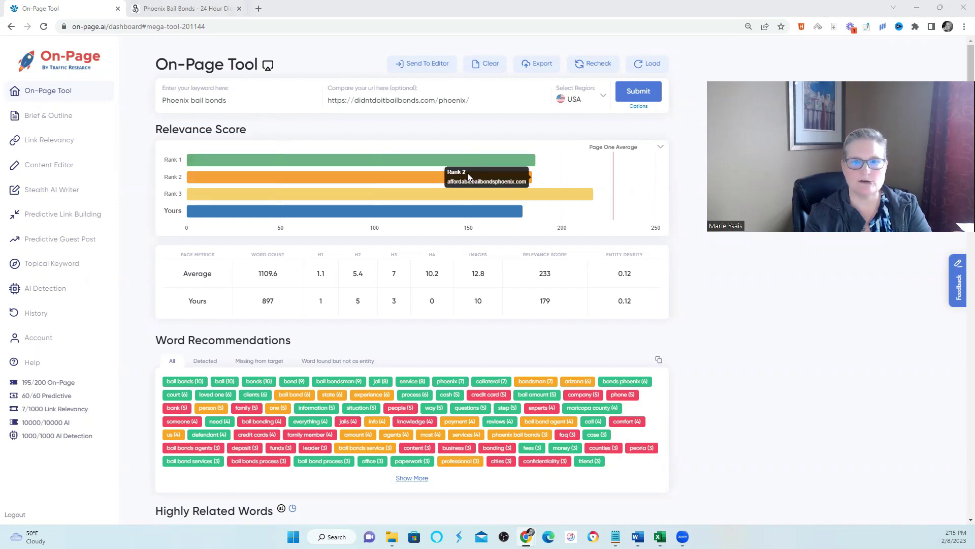
mouse_move(473, 198)
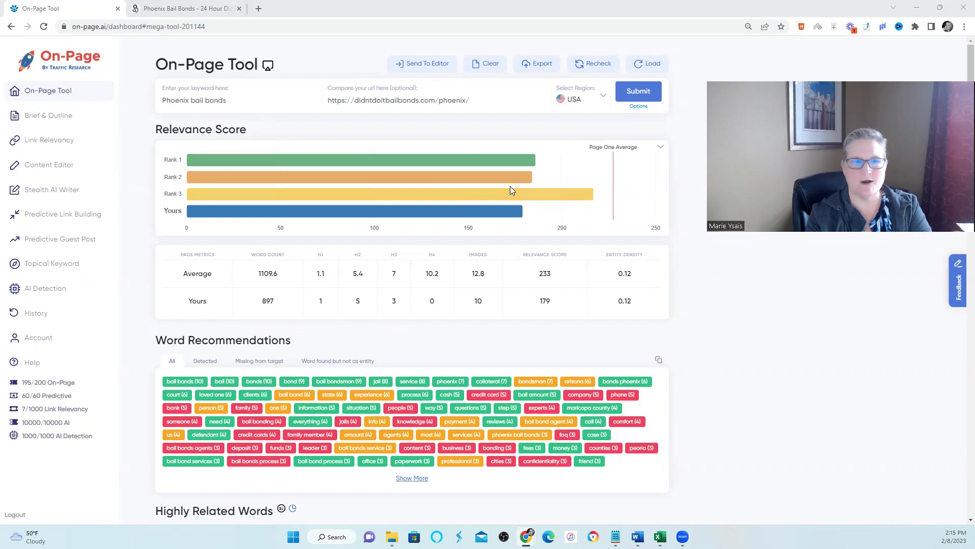
mouse_move(521, 214)
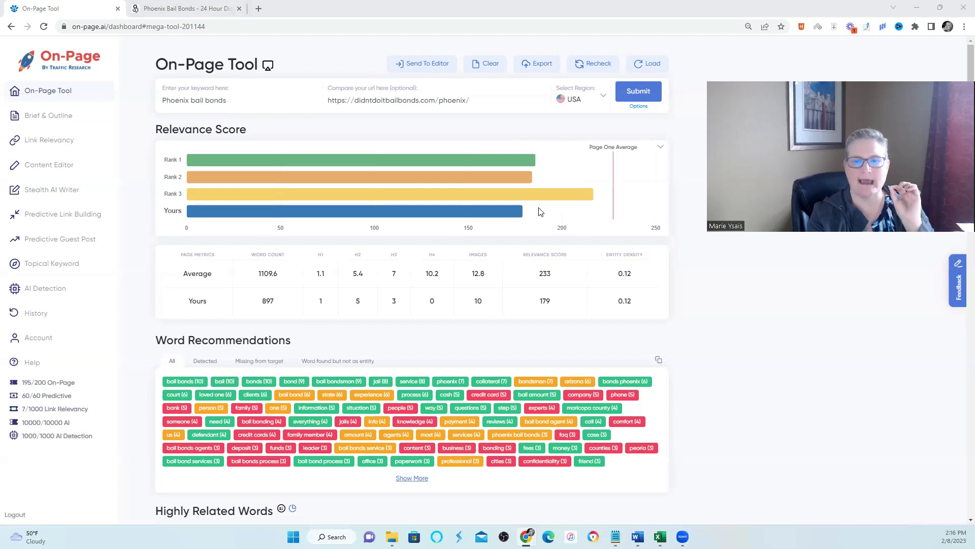
mouse_move(520, 166)
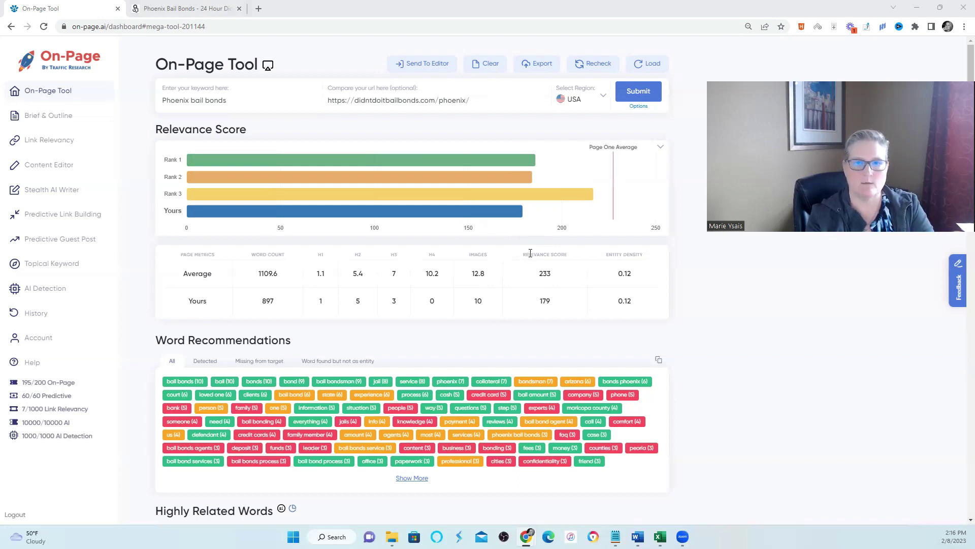
scroll(530, 253, down, 7)
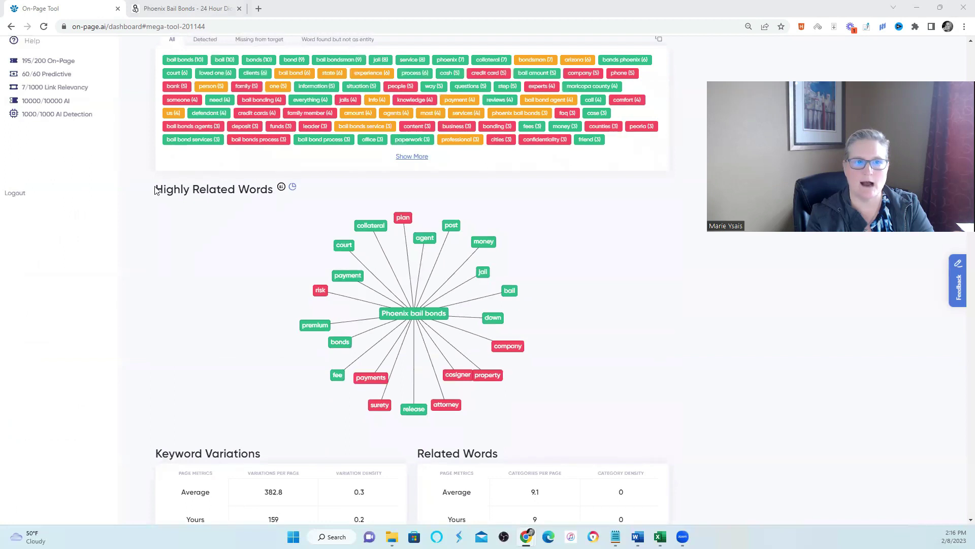
drag(156, 189, 275, 193)
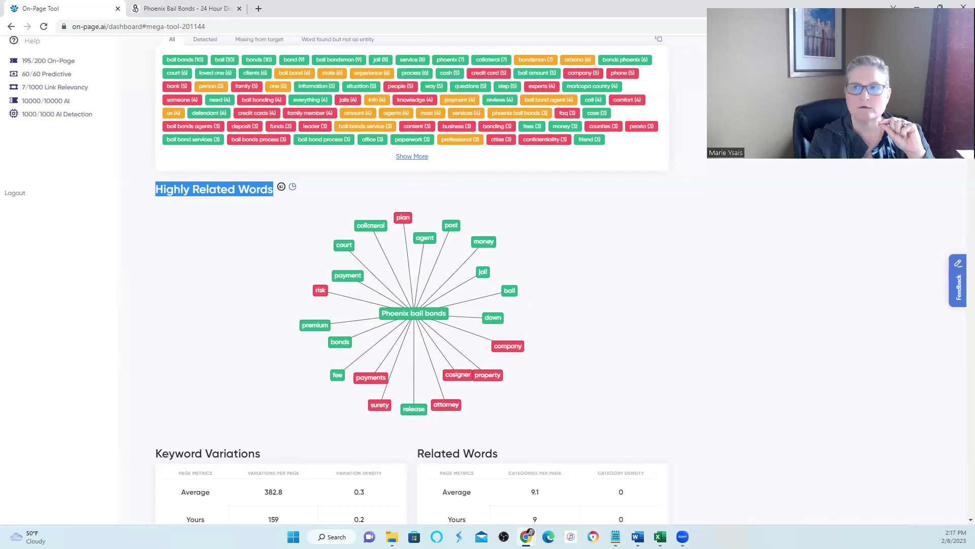
Step: Scroll up to Word Recommendations showing bail bonds (10), bail (10), bondsman (7) and arizona (6)
scroll(469, 305, up, 3)
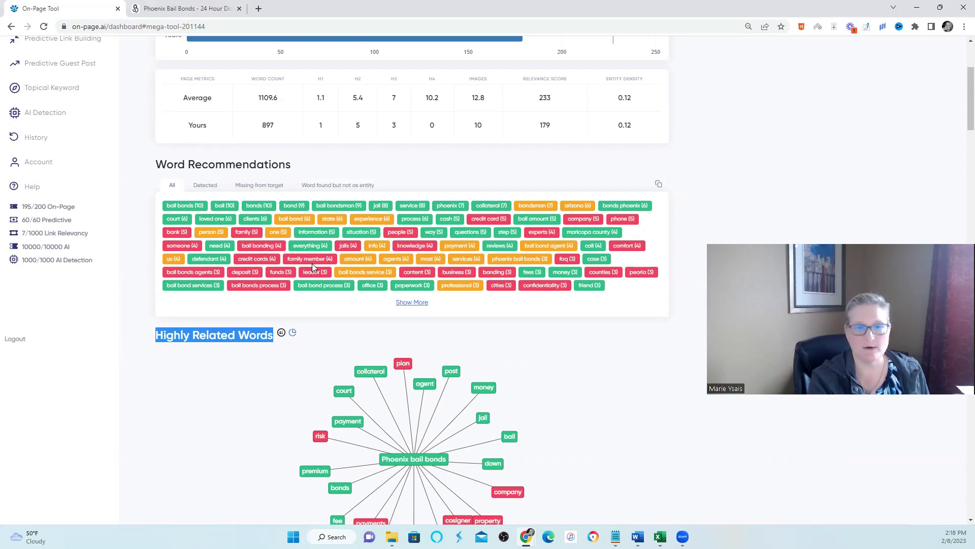
double_click(236, 273)
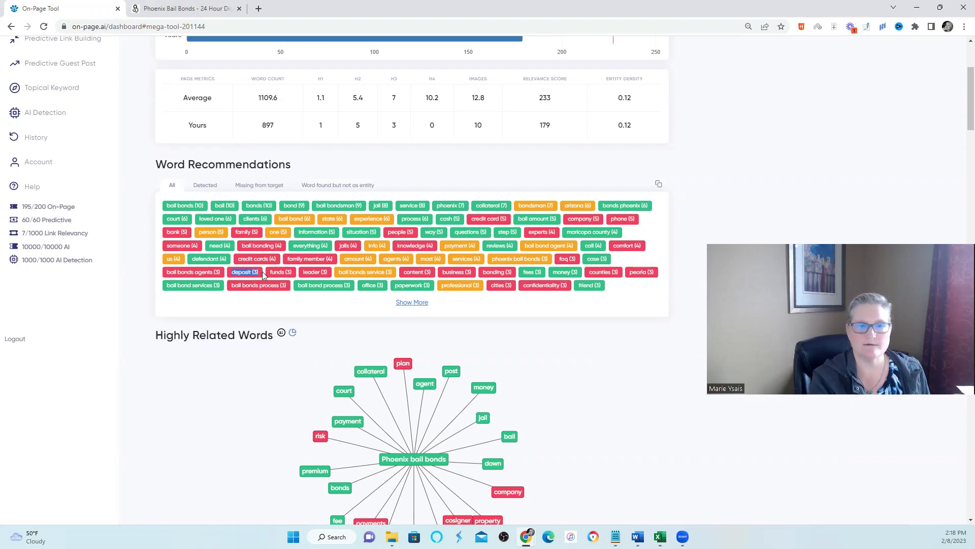
drag(269, 275, 293, 275)
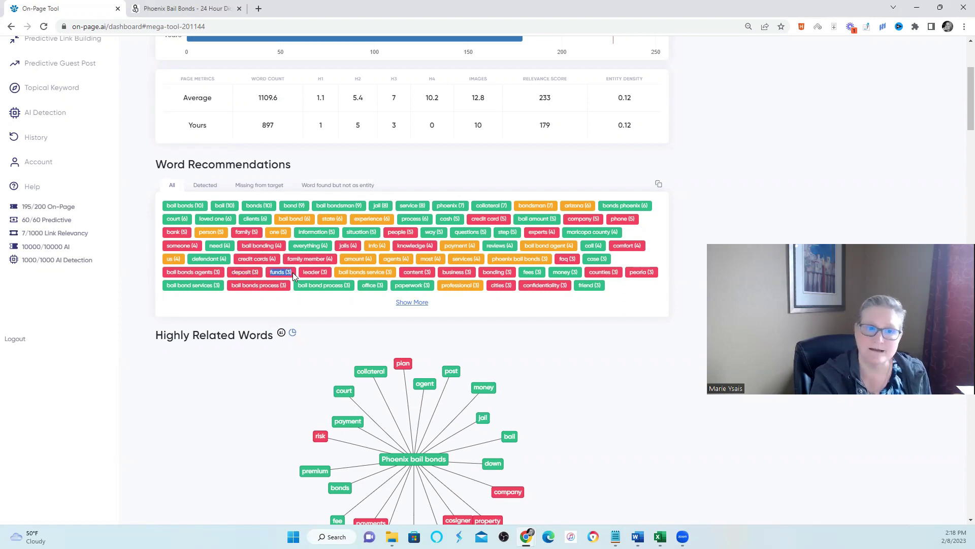
drag(242, 286, 280, 289)
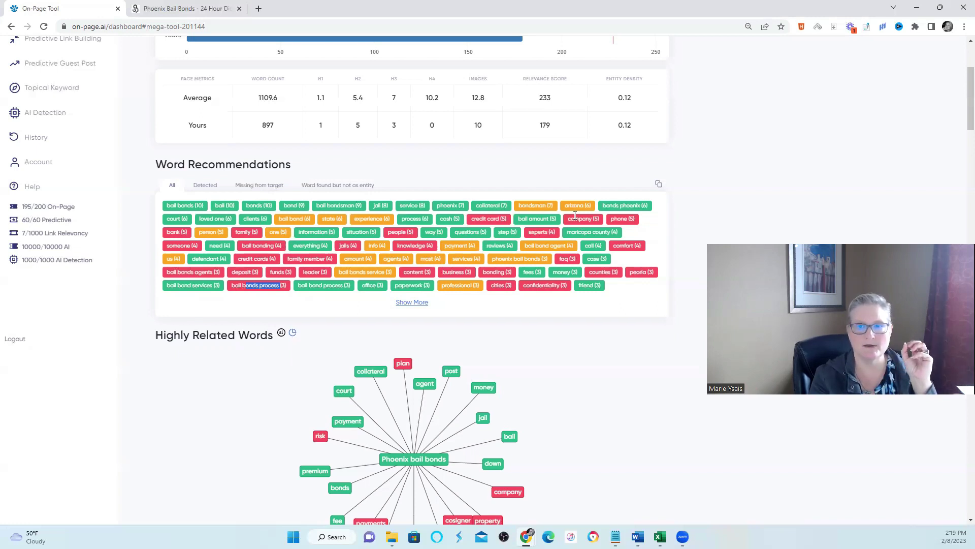
Step: Highlight the recommended words company and phone in the Word Recommendations list
drag(568, 218, 628, 221)
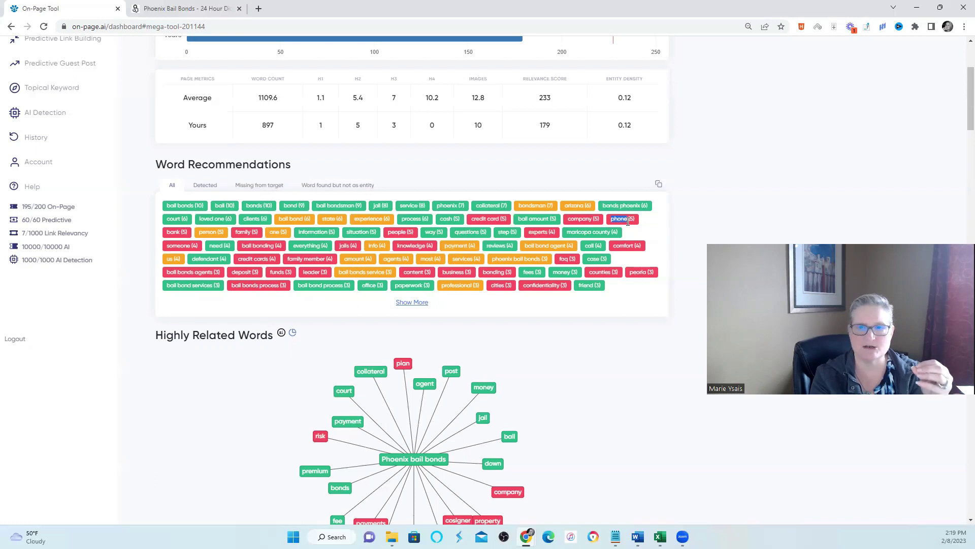
click(632, 218)
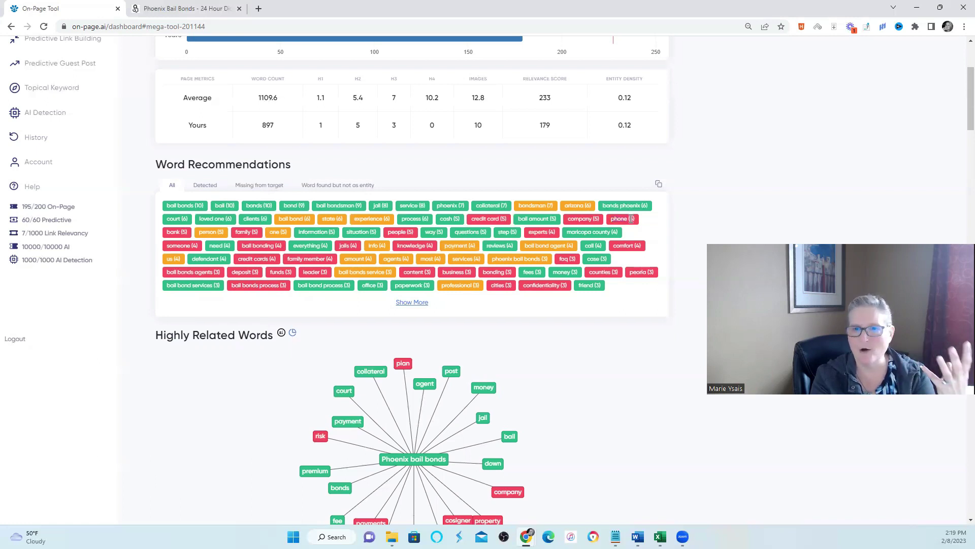
drag(631, 218, 611, 218)
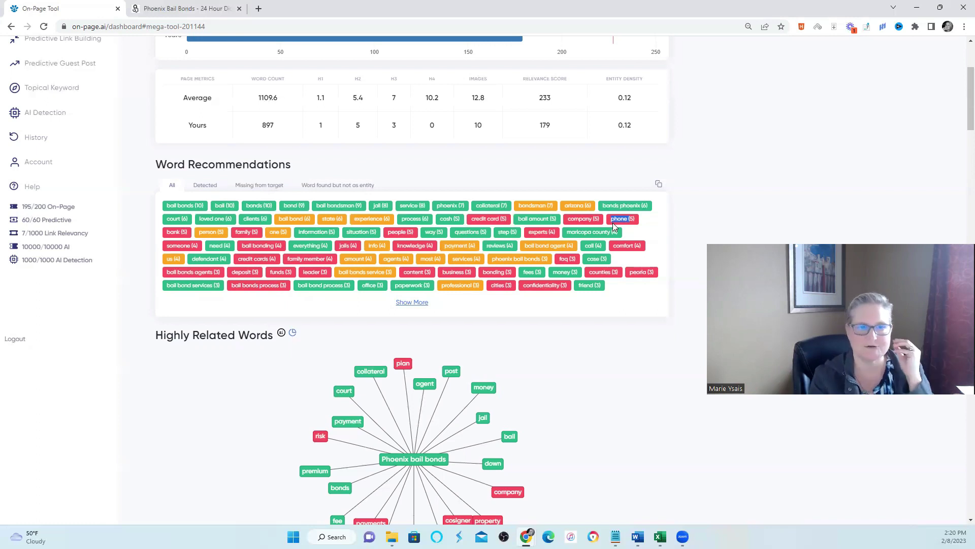
click(612, 226)
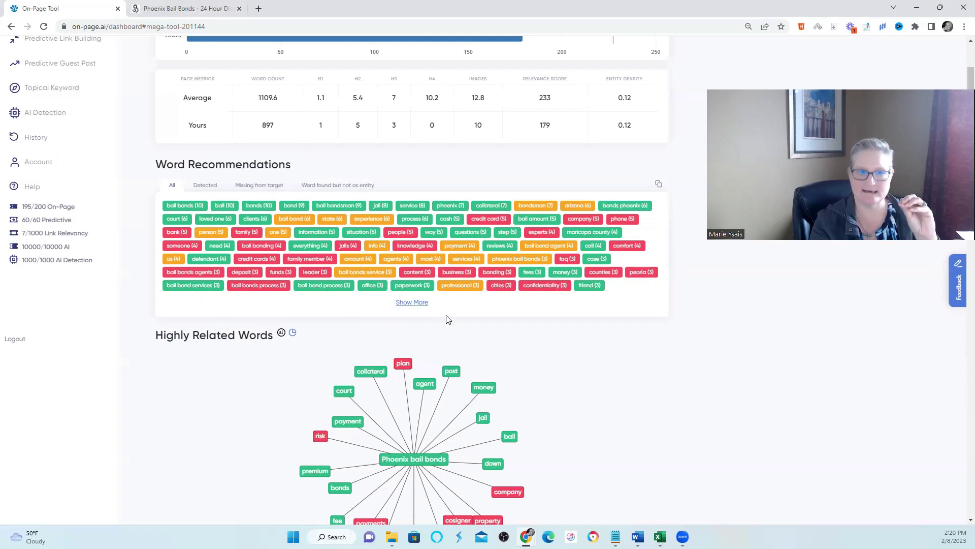
Step: Highlight the Highly Related Words heading, then scroll to the Keyword Variations and Related Words panels
drag(153, 338, 297, 349)
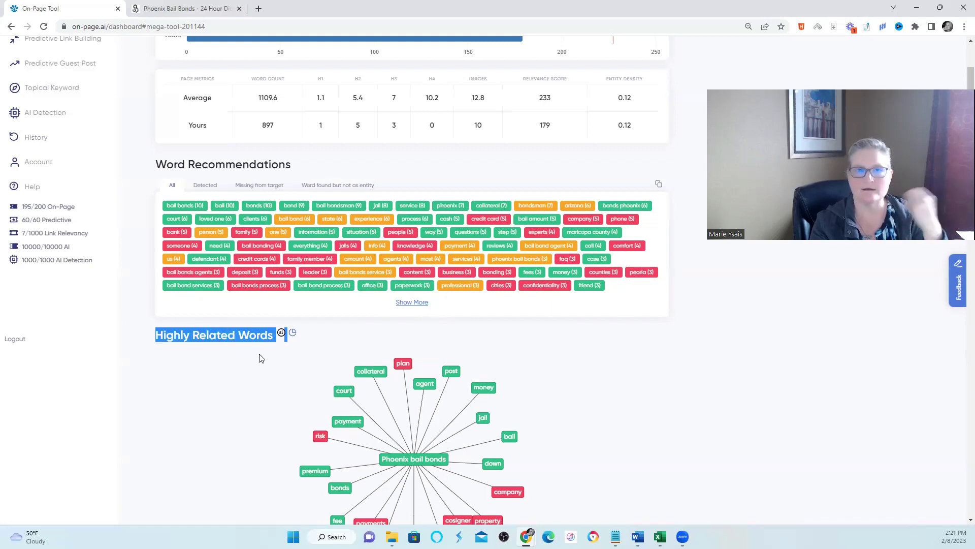
scroll(308, 362, down, 6)
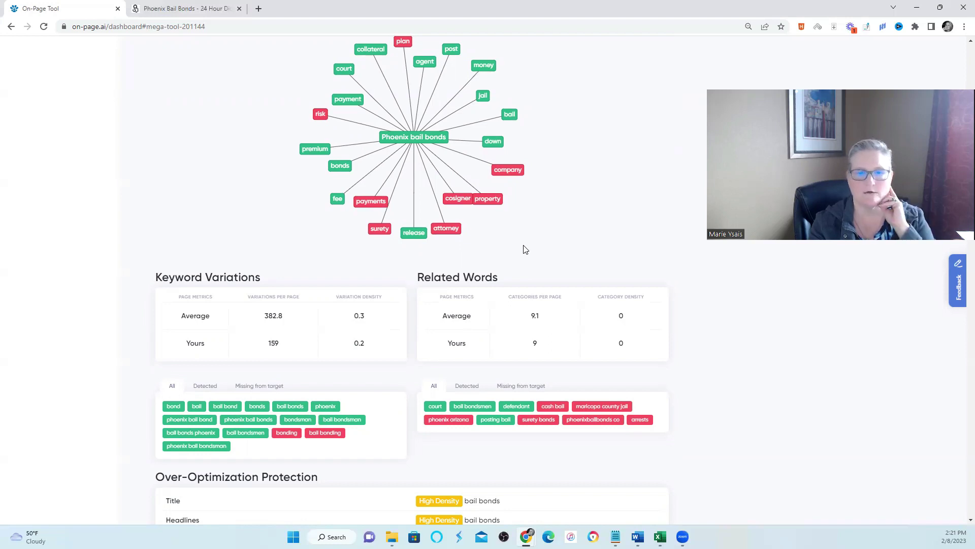
scroll(526, 247, down, 6)
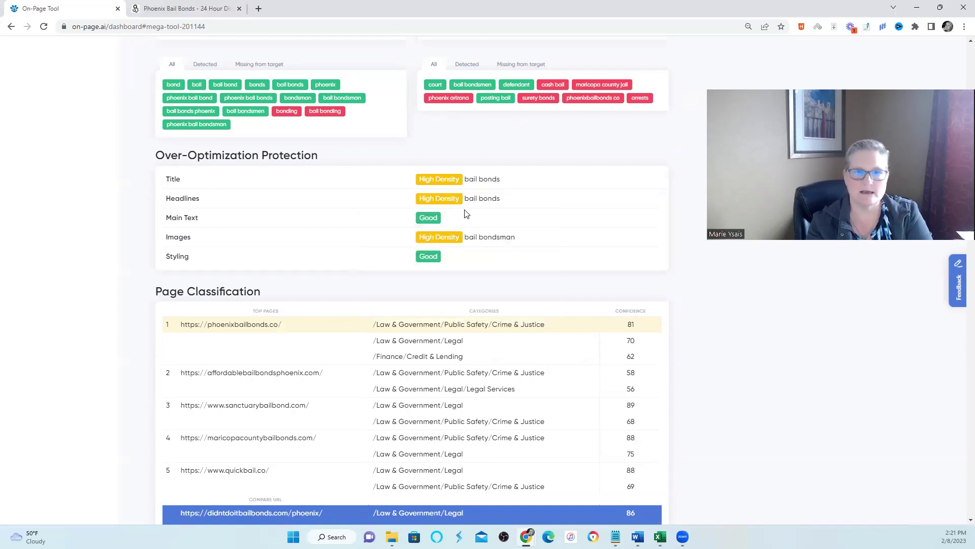
mouse_move(465, 179)
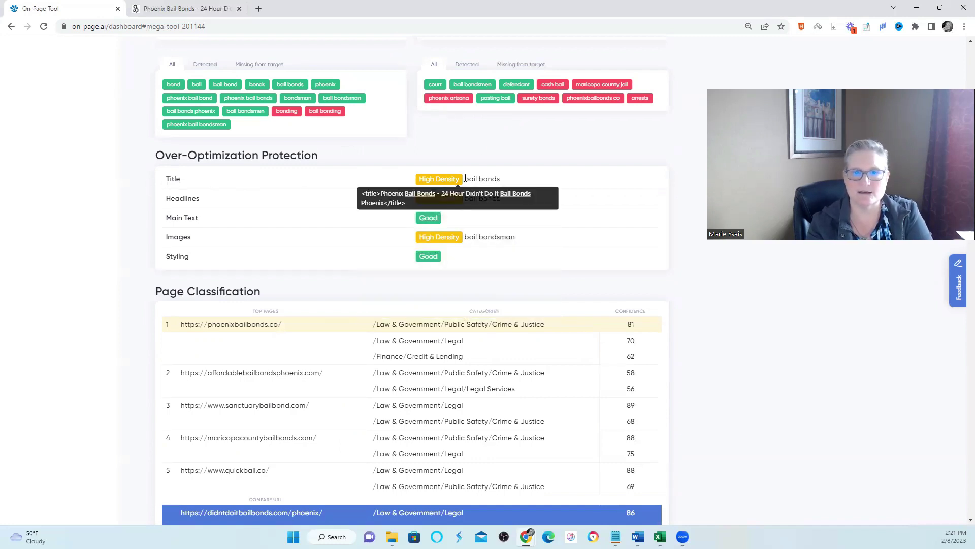
triple_click(473, 179)
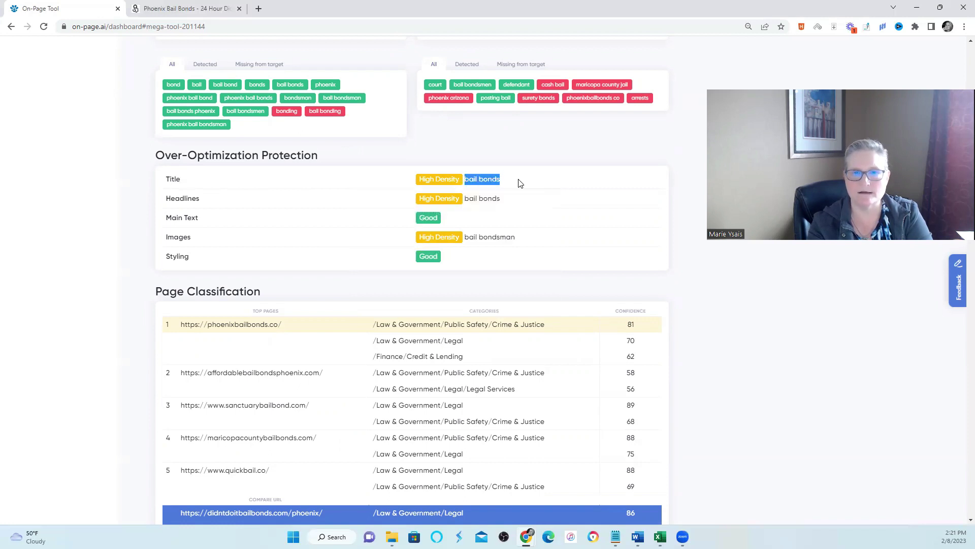
click(520, 184)
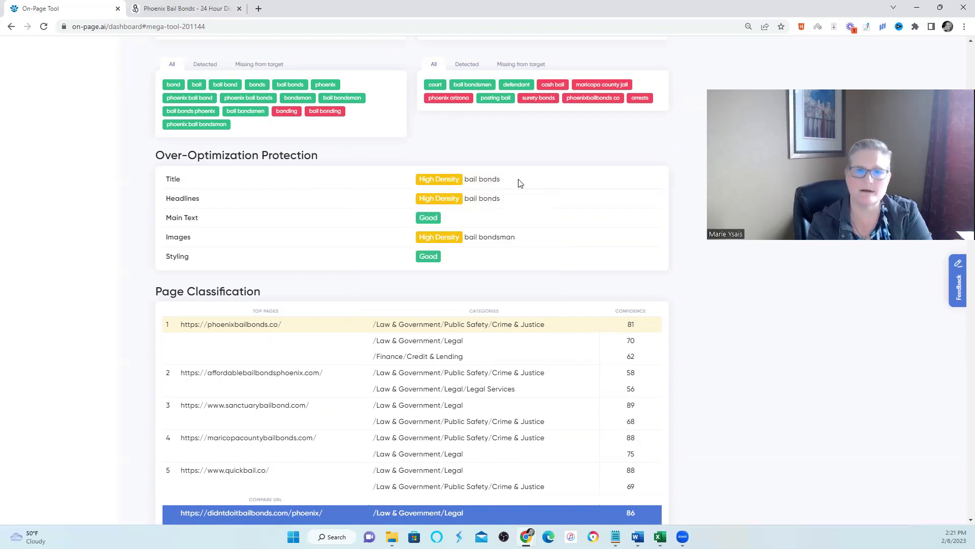
mouse_move(475, 179)
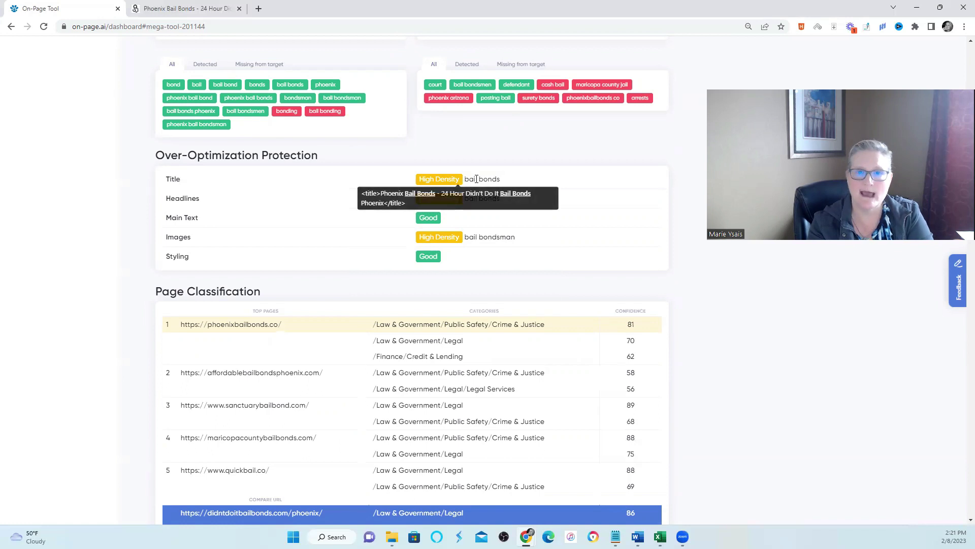
drag(465, 178, 508, 183)
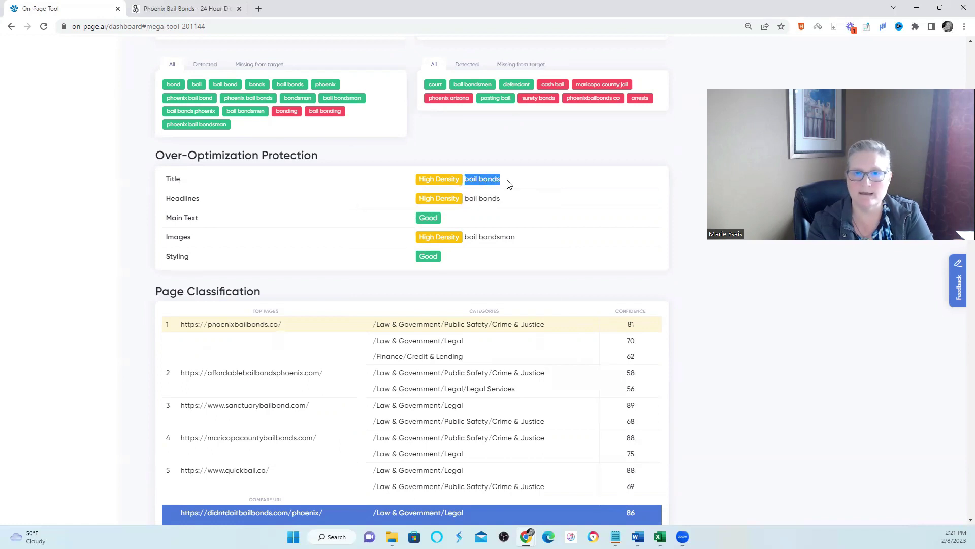
mouse_move(481, 179)
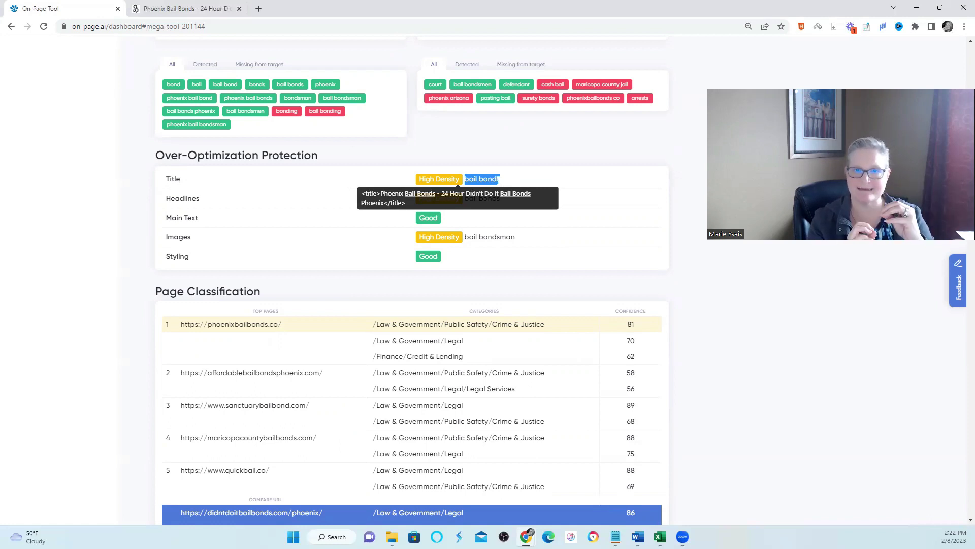
scroll(498, 181, up, 6)
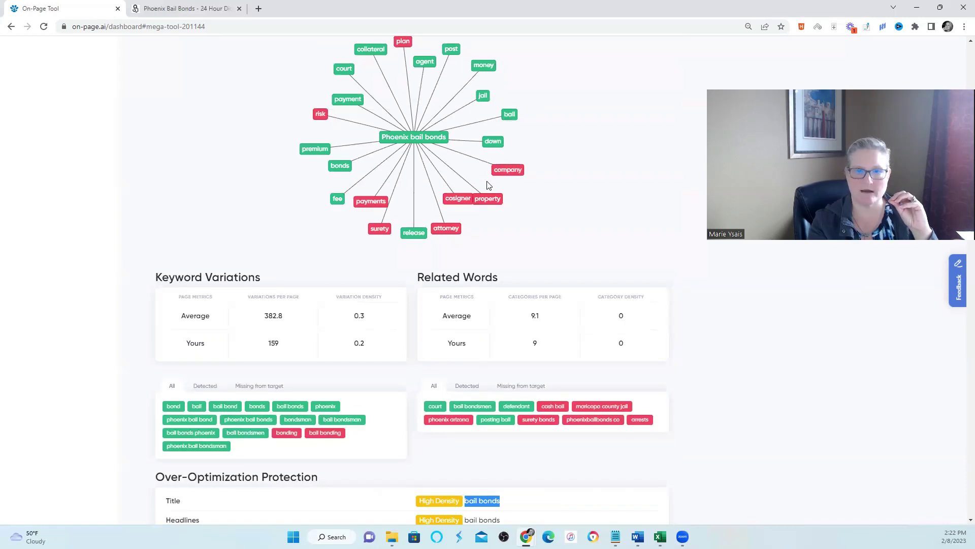
scroll(488, 184, down, 6)
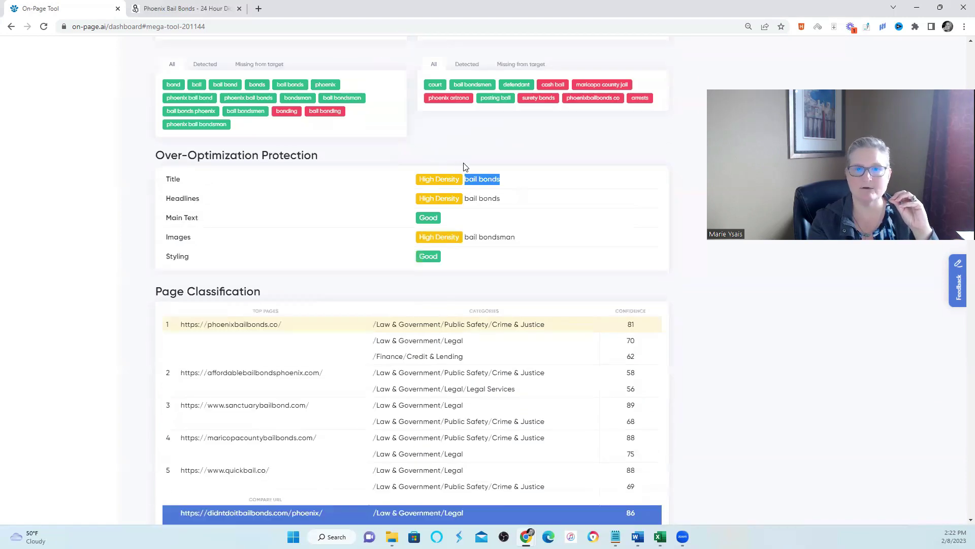
click(499, 175)
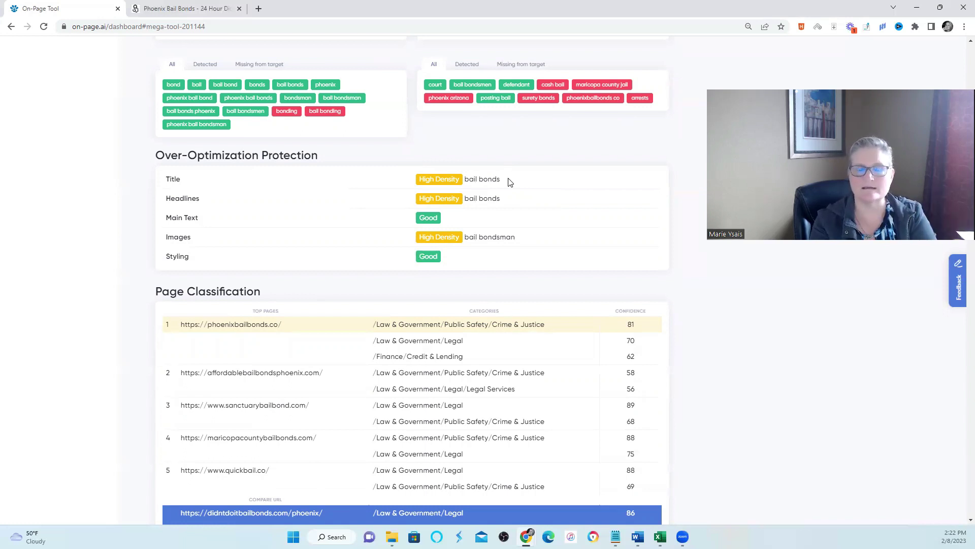
mouse_move(518, 180)
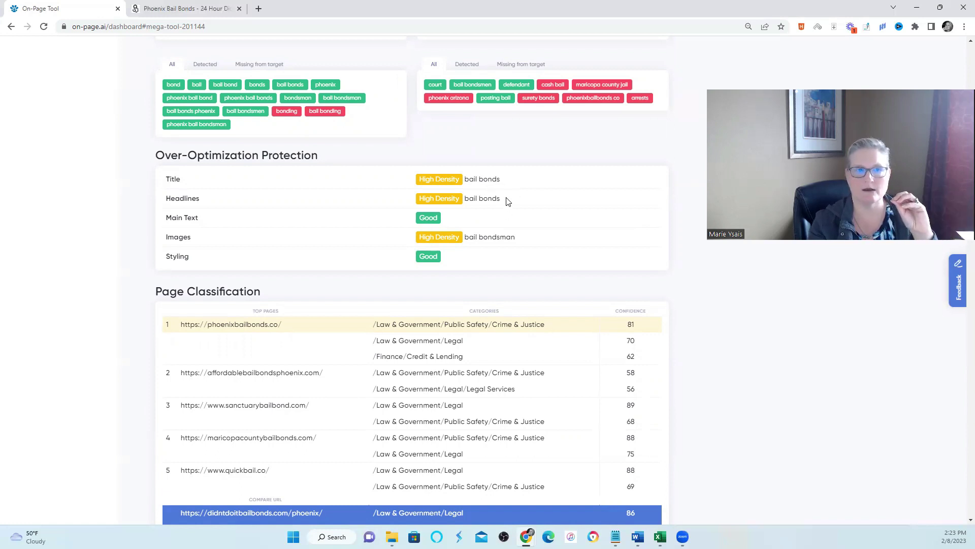
drag(500, 198, 467, 199)
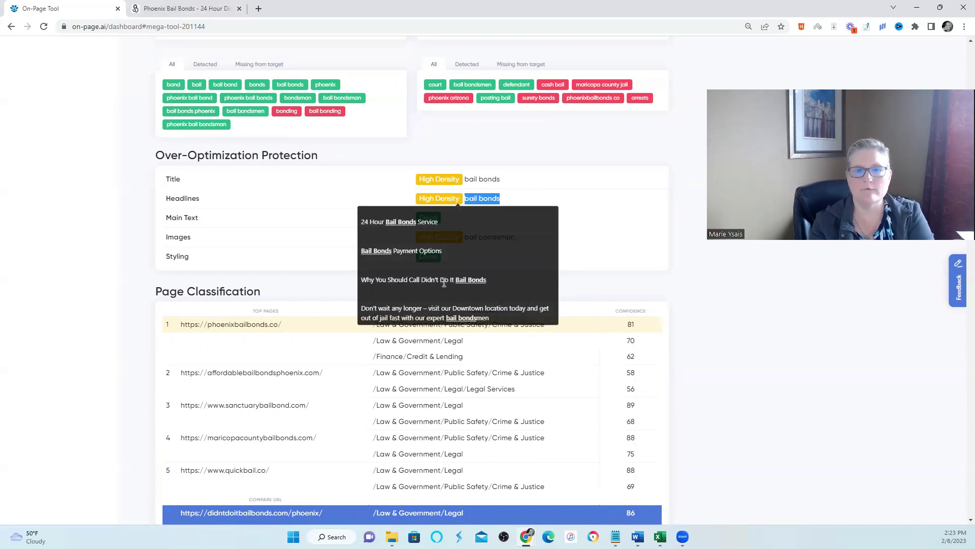
click(500, 275)
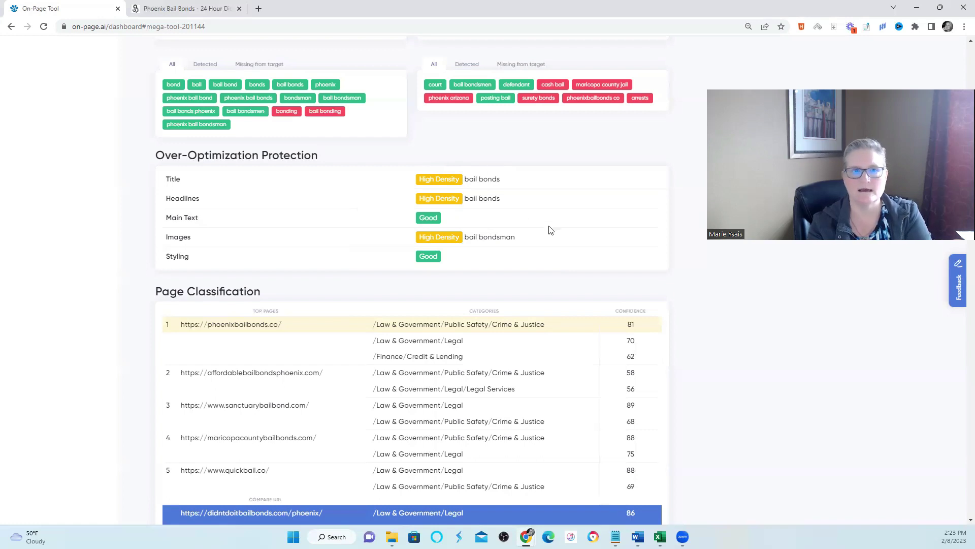
Step: Scroll up to Word Recommendations jail (8), service (8), phoenix (7) beside the 179 relevance score
scroll(552, 229, up, 6)
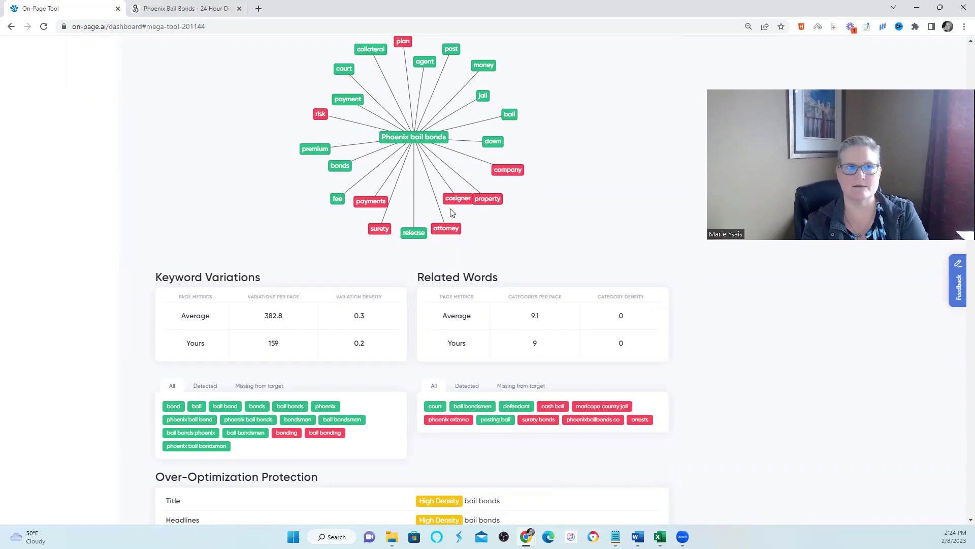
scroll(450, 208, up, 6)
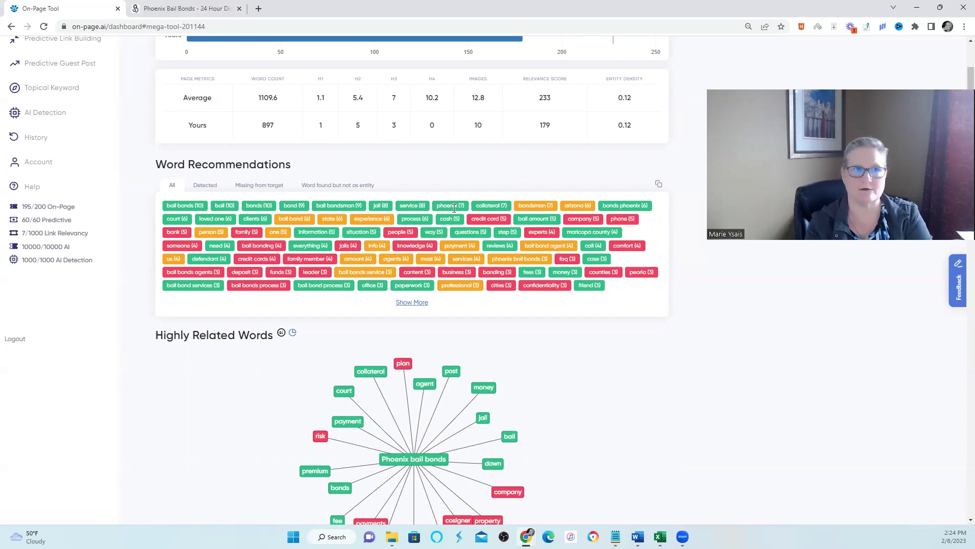
Step: Scroll through the live Phoenix Bail Bonds page's highlighted 'bail bonds' mentions, then return to the report
click(189, 10)
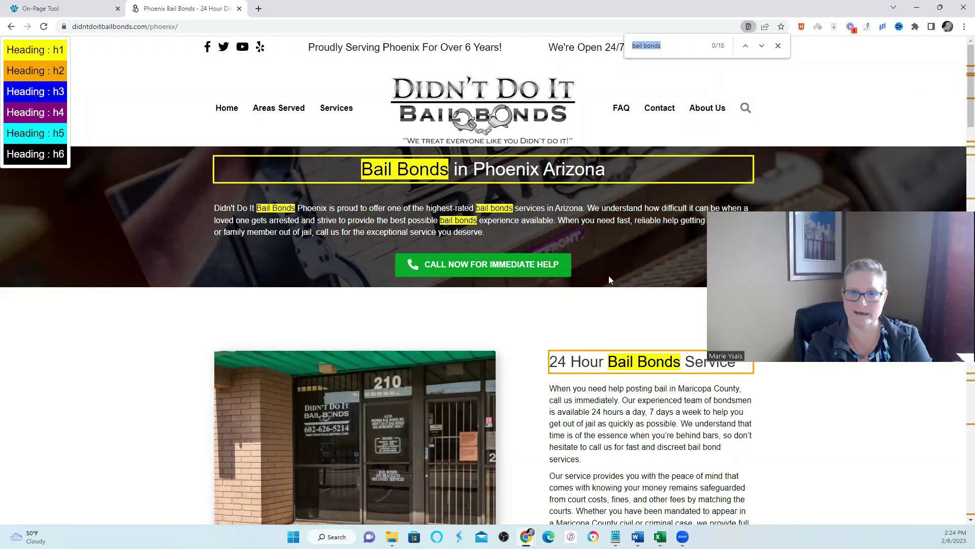
scroll(610, 287, down, 5)
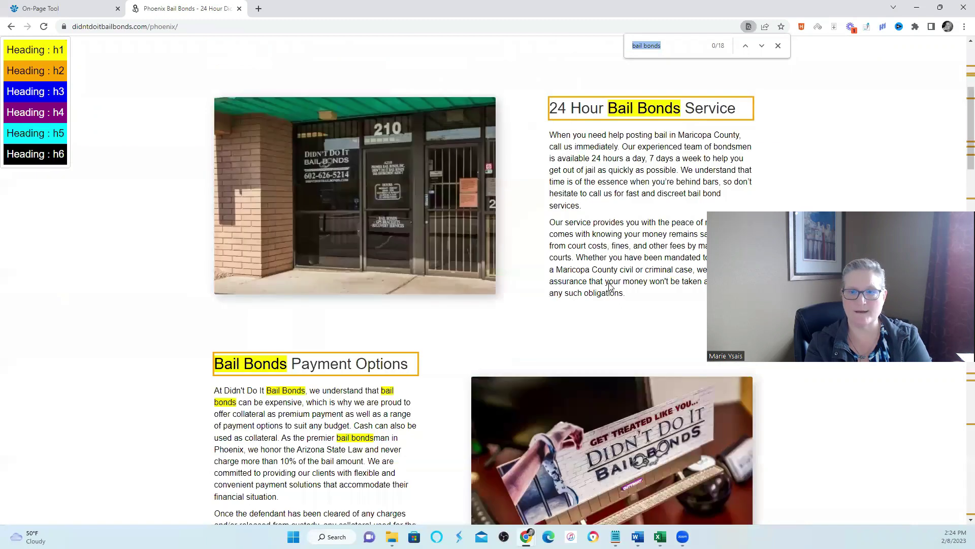
scroll(610, 287, down, 1)
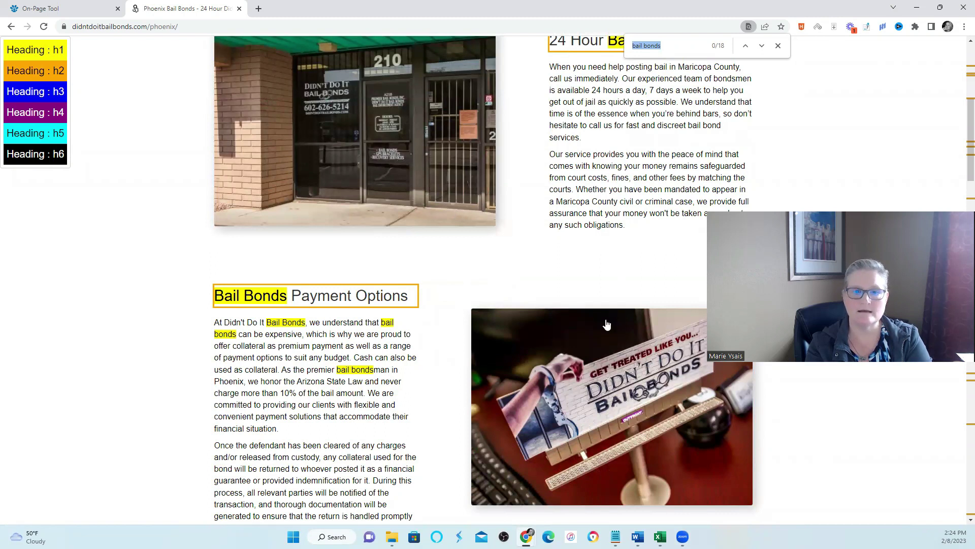
scroll(654, 337, down, 6)
scroll(611, 332, down, 12)
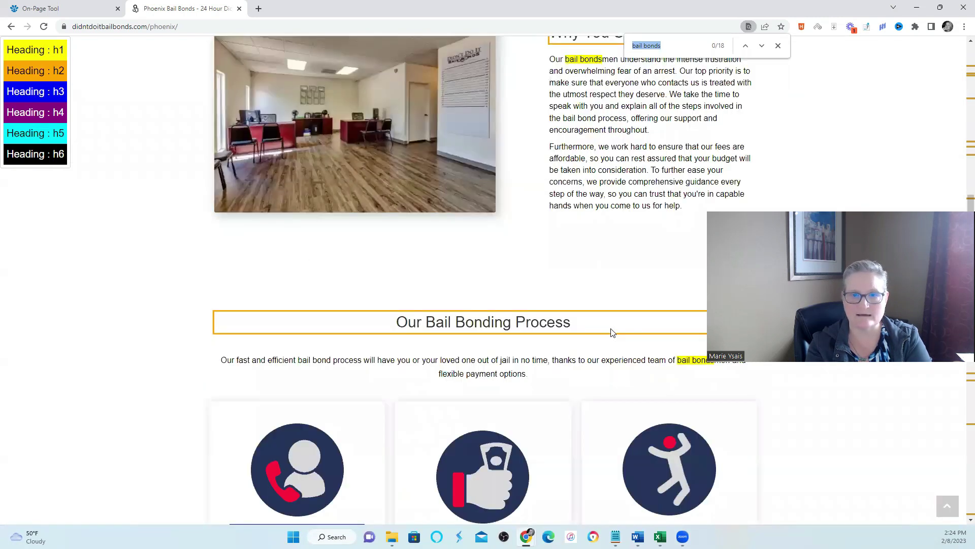
scroll(613, 332, down, 6)
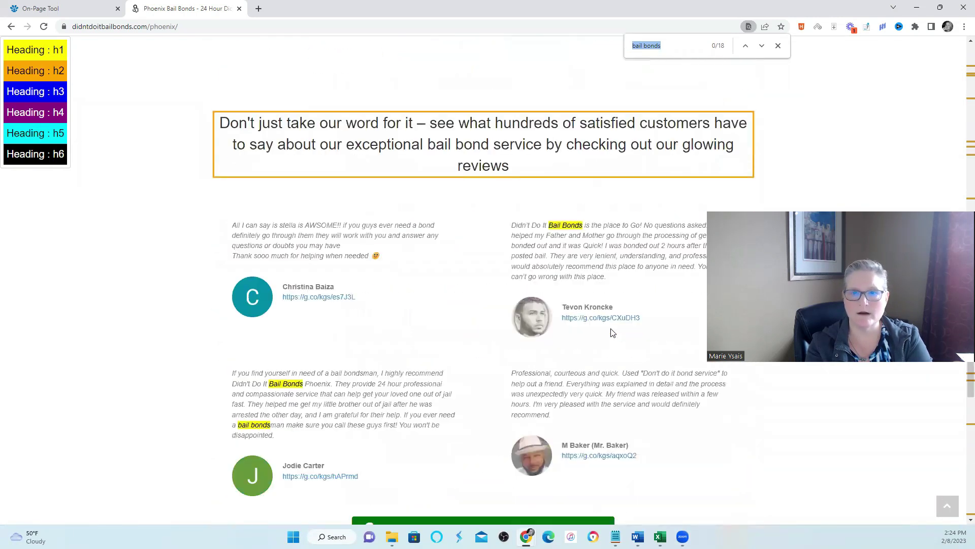
scroll(612, 332, down, 7)
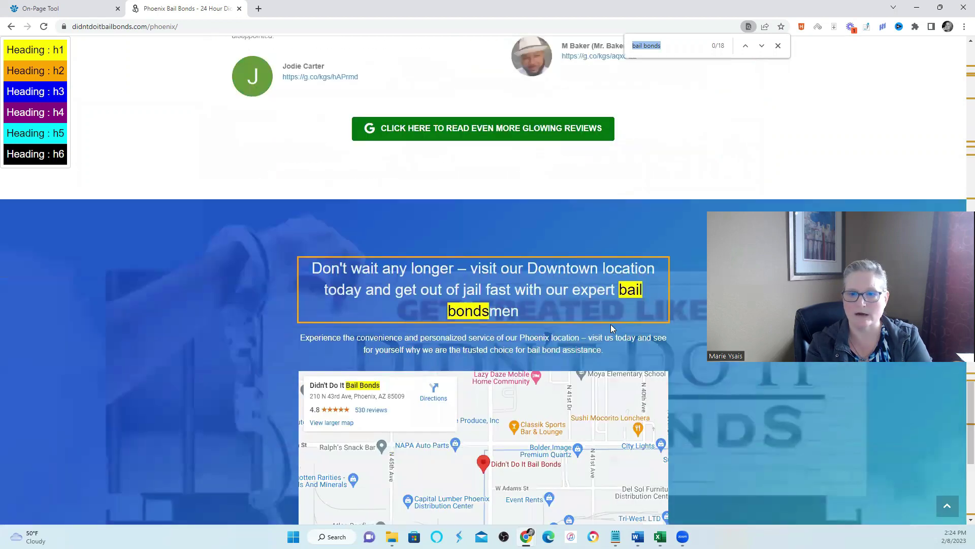
scroll(611, 323, down, 5)
scroll(611, 323, up, 18)
scroll(613, 328, up, 10)
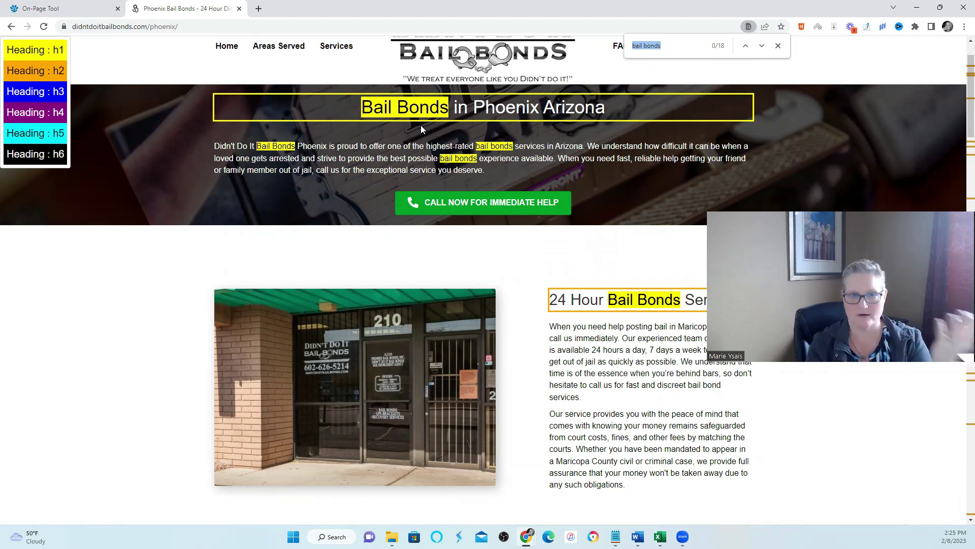
key(ctrl+Tab)
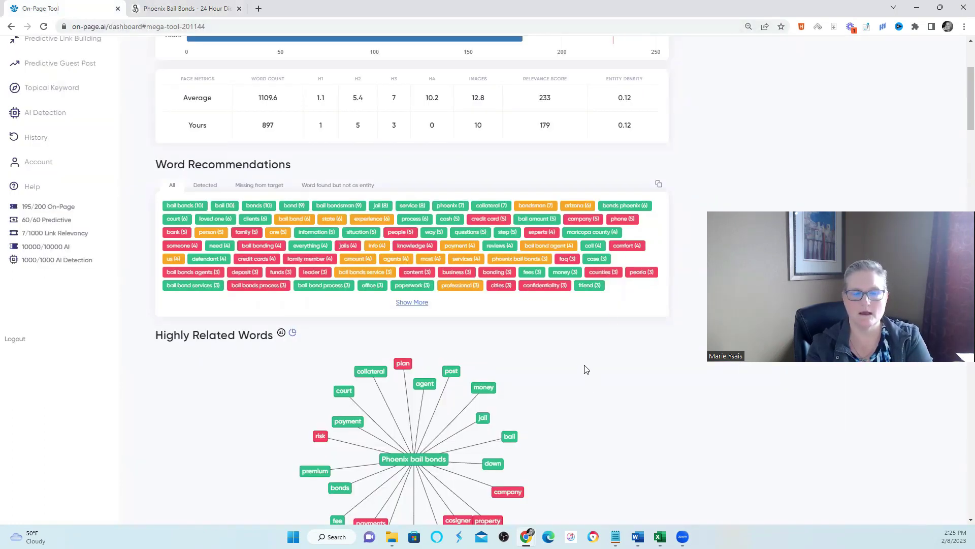
Step: Scroll the report to the Highly Related Words wheel listing surety, release, attorney, property and company
scroll(585, 369, down, 6)
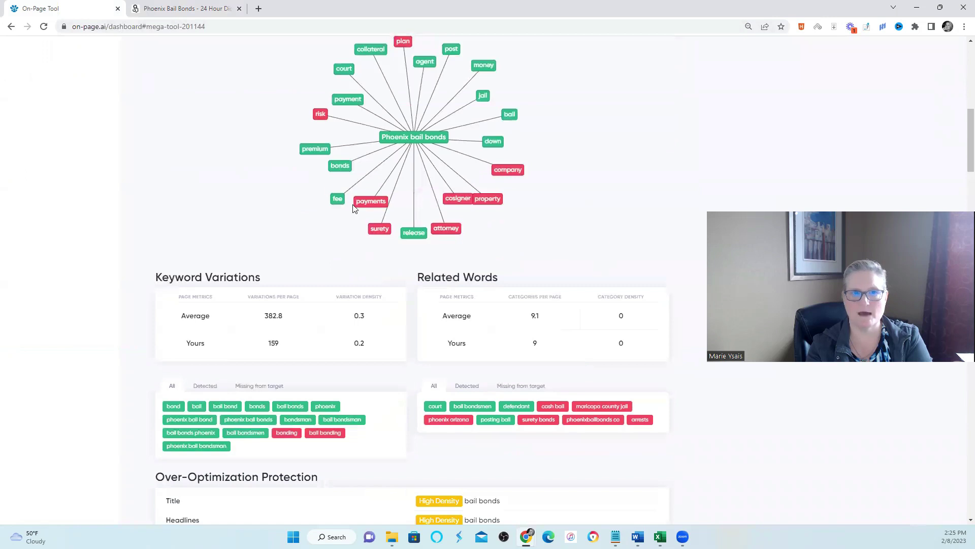
scroll(355, 205, up, 6)
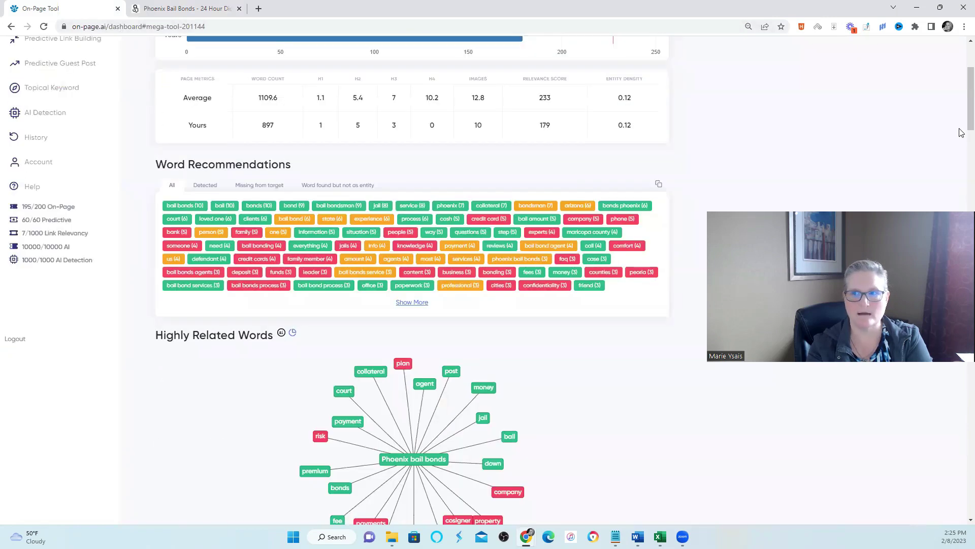
scroll(962, 132, down, 5)
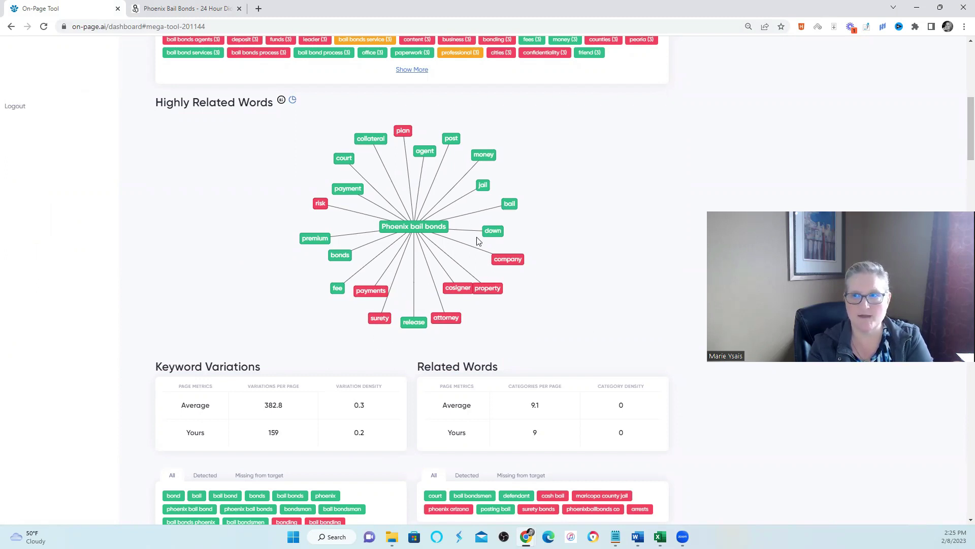
scroll(477, 241, up, 3)
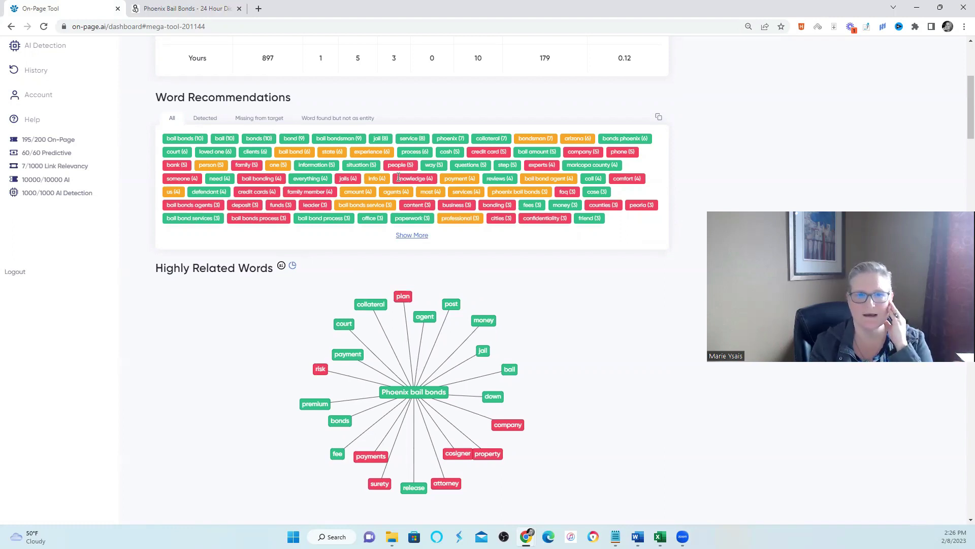
drag(398, 178, 427, 181)
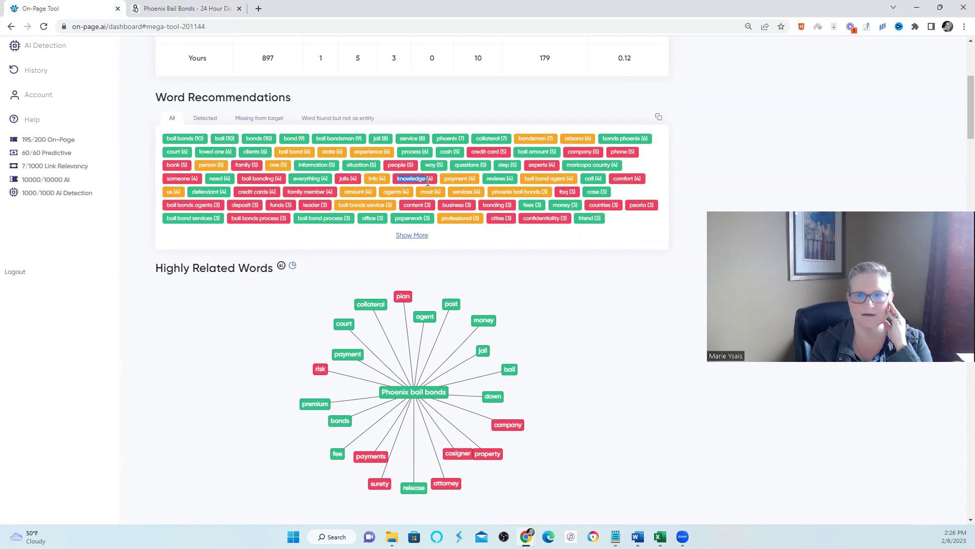